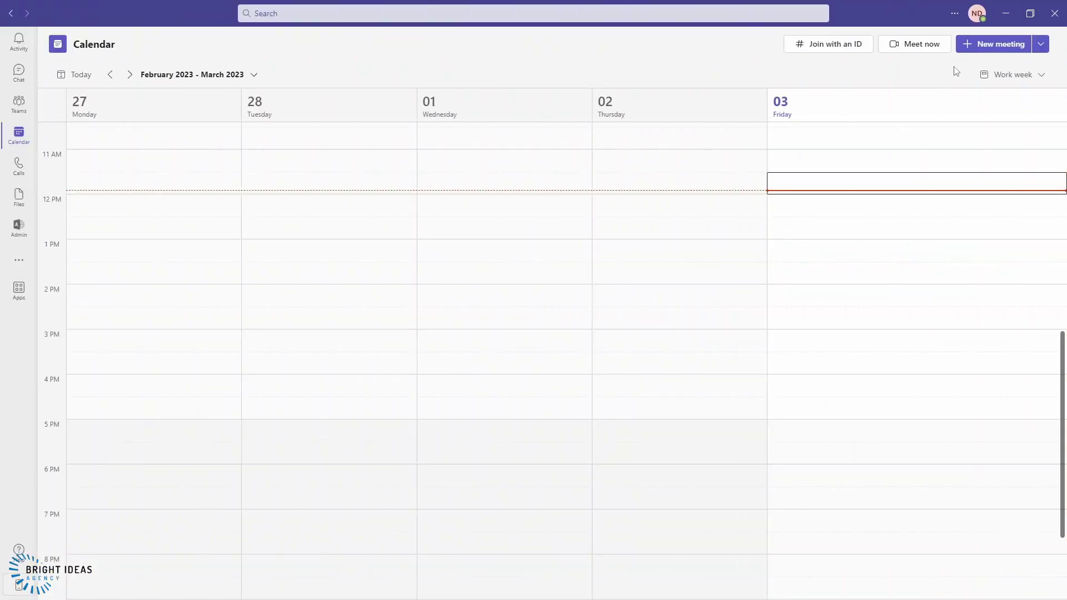
- Show the other meeting-creation options in Teams, then switch to the Teams admin center dashboard
{"action": "left_click", "coordinate": [1042, 47]}
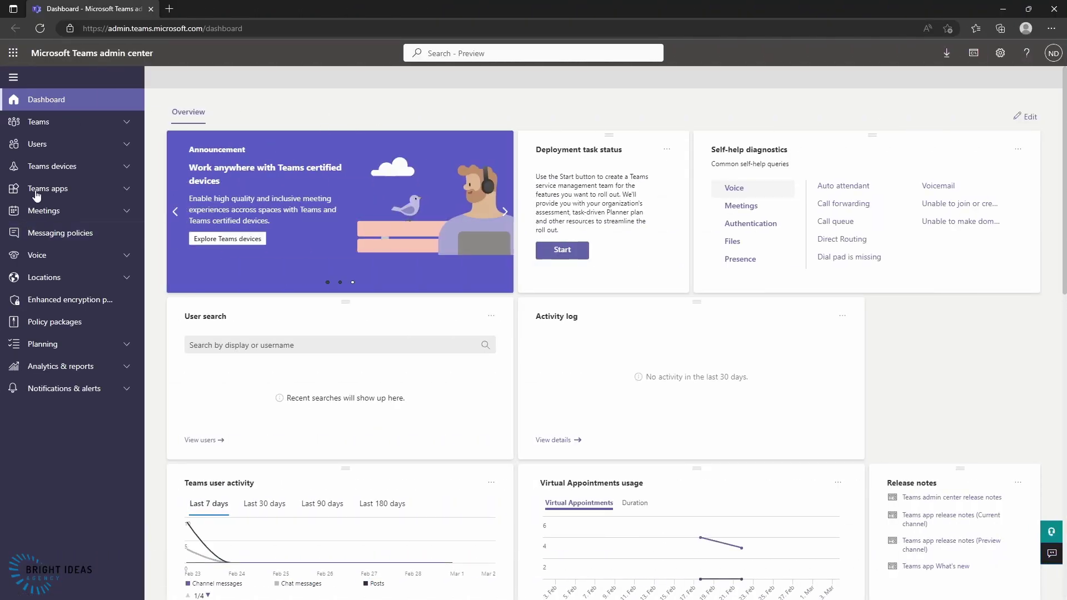
{"action": "left_click", "coordinate": [52, 216]}
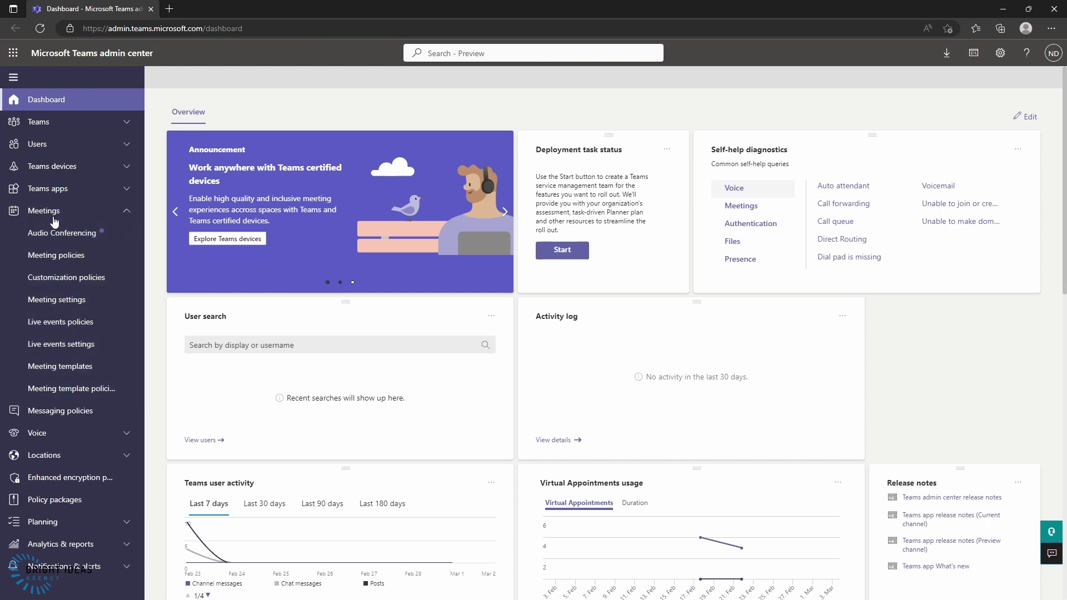
- Open the Meeting templates list and select the Team Catch-up template
{"action": "left_click", "coordinate": [73, 368]}
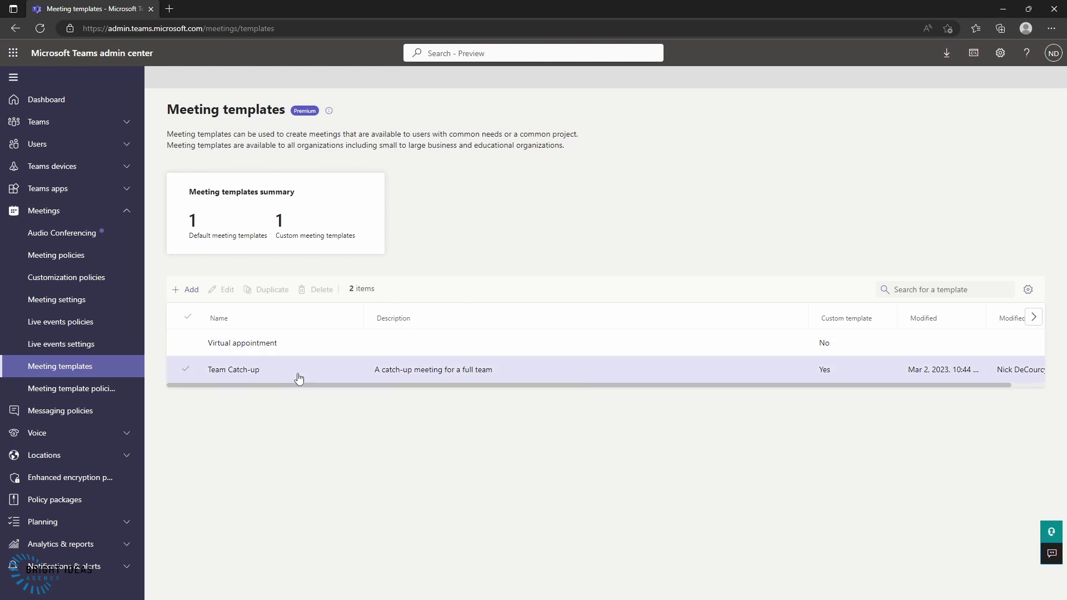
{"action": "left_click", "coordinate": [234, 373]}
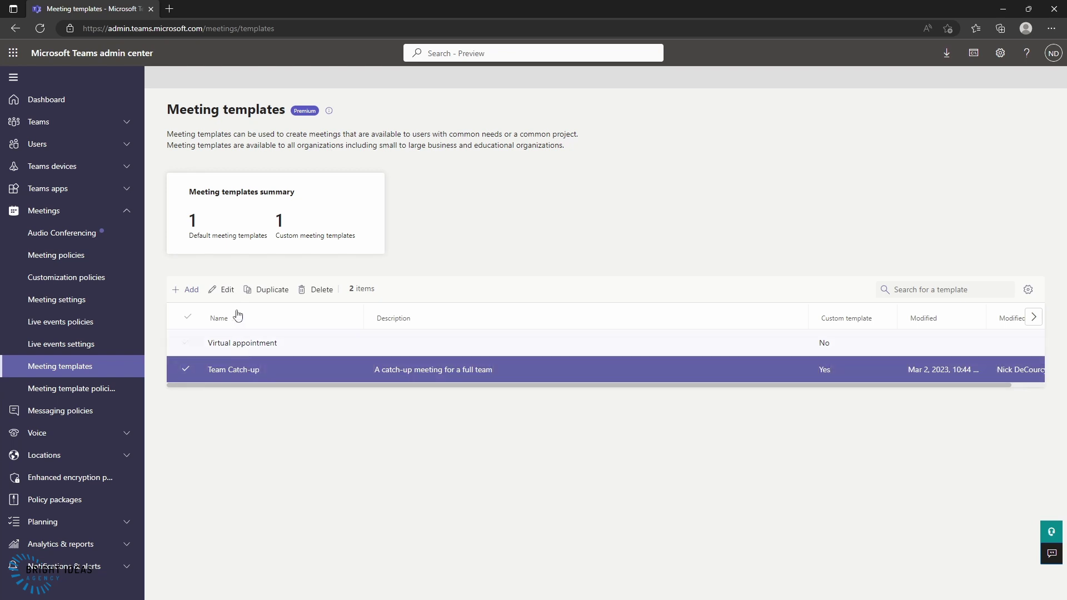
- Edit Team Catch-up and review its Name, Description, Security, Audio and video, Recording, Roles and Engagement settings
{"action": "left_click", "coordinate": [225, 290]}
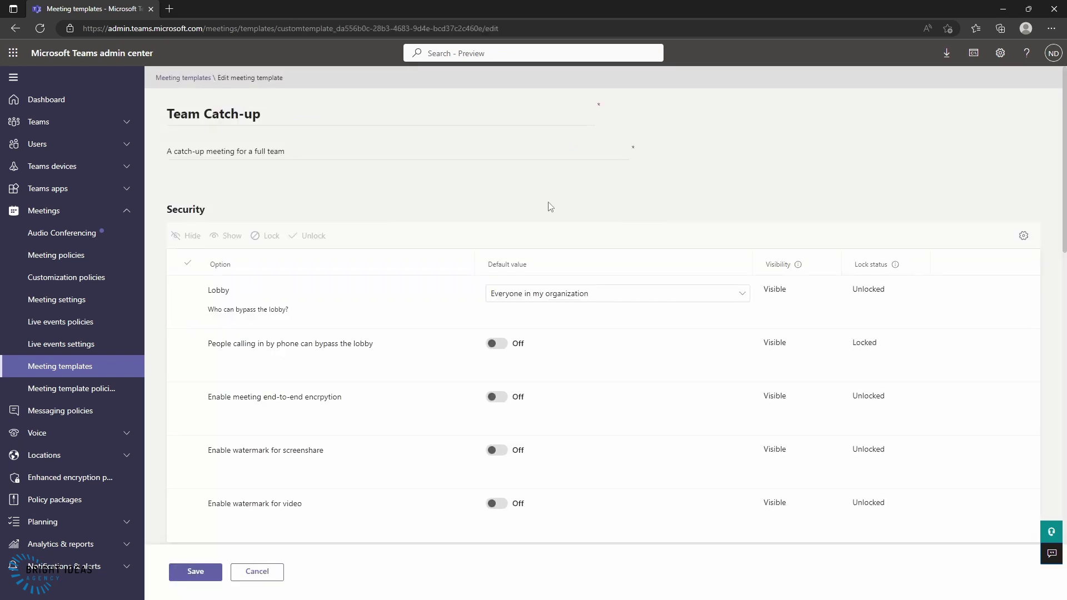
{"action": "left_click", "coordinate": [279, 111]}
{"action": "left_click", "coordinate": [306, 152]}
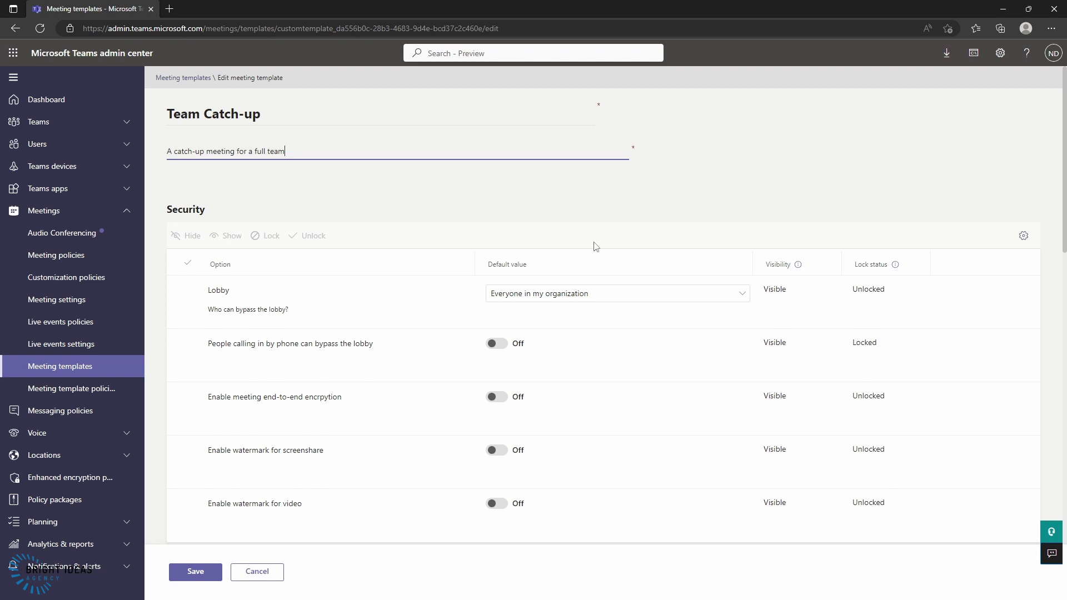
{"action": "scroll", "coordinate": [593, 246], "scroll_direction": "down", "scroll_amount": 1}
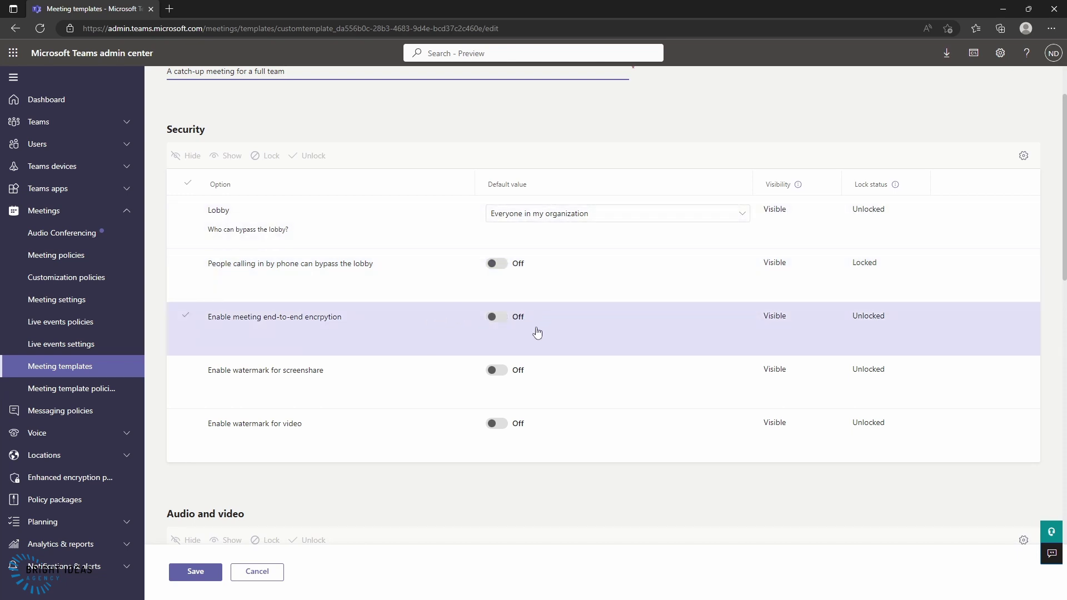
{"action": "scroll", "coordinate": [574, 407], "scroll_direction": "down", "scroll_amount": 5}
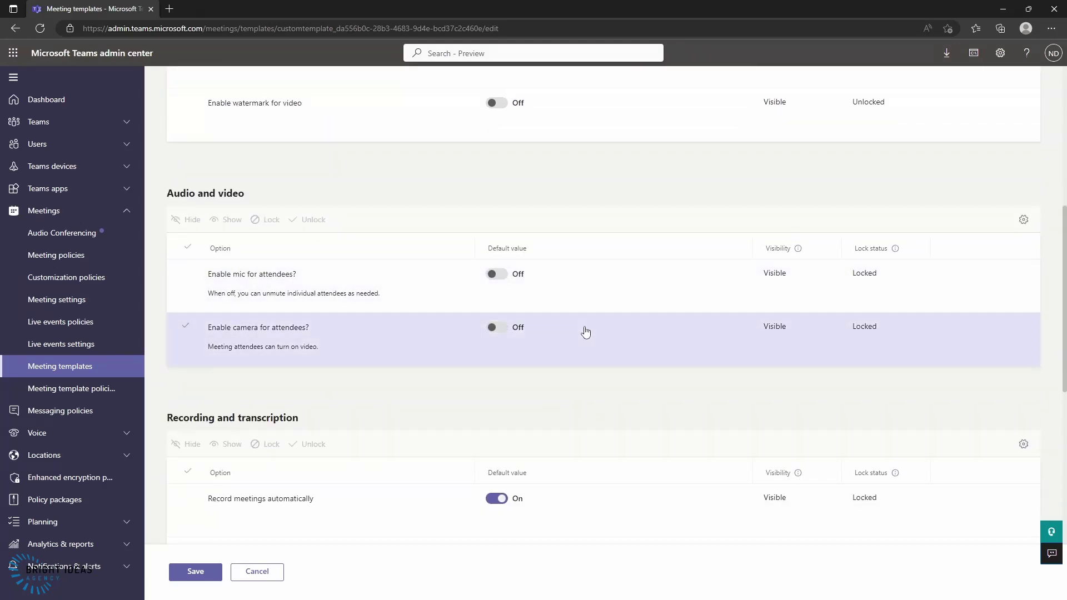
{"action": "scroll", "coordinate": [588, 336], "scroll_direction": "down", "scroll_amount": 3}
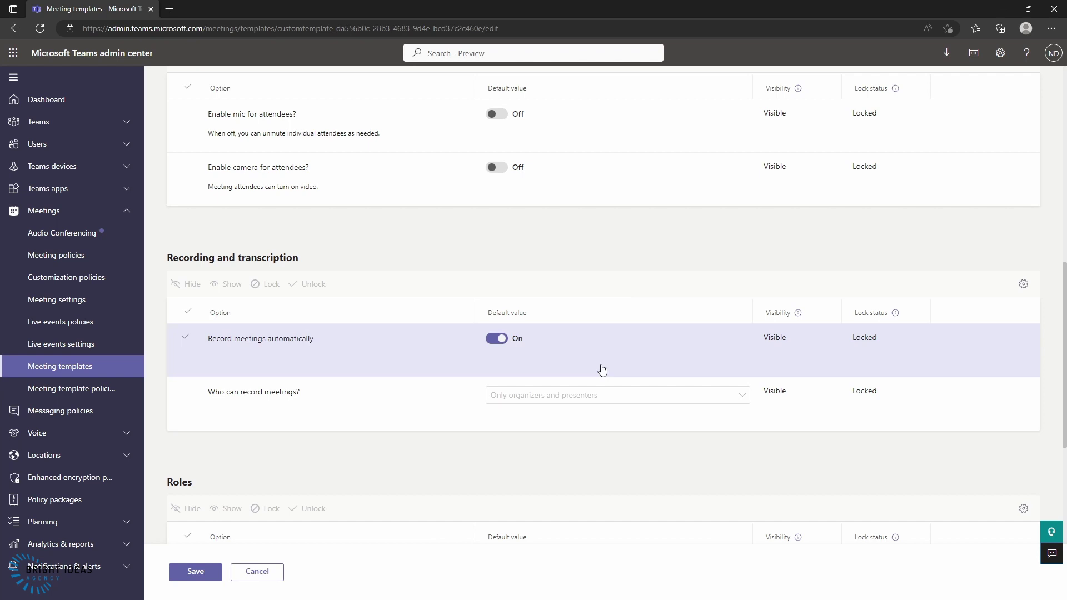
{"action": "scroll", "coordinate": [611, 363], "scroll_direction": "down", "scroll_amount": 5}
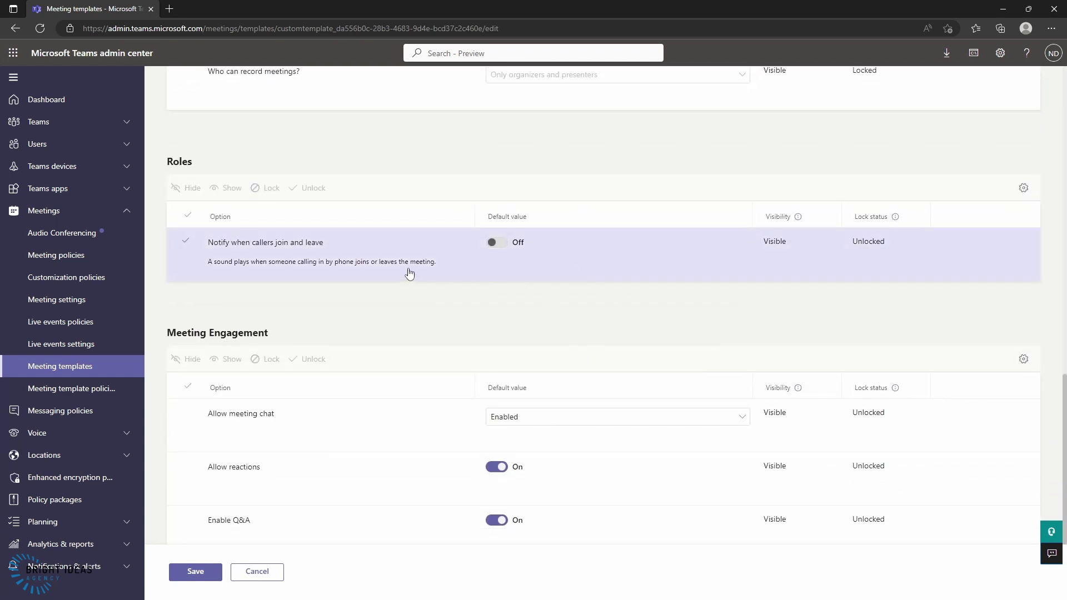
{"action": "scroll", "coordinate": [578, 289], "scroll_direction": "down", "scroll_amount": 2}
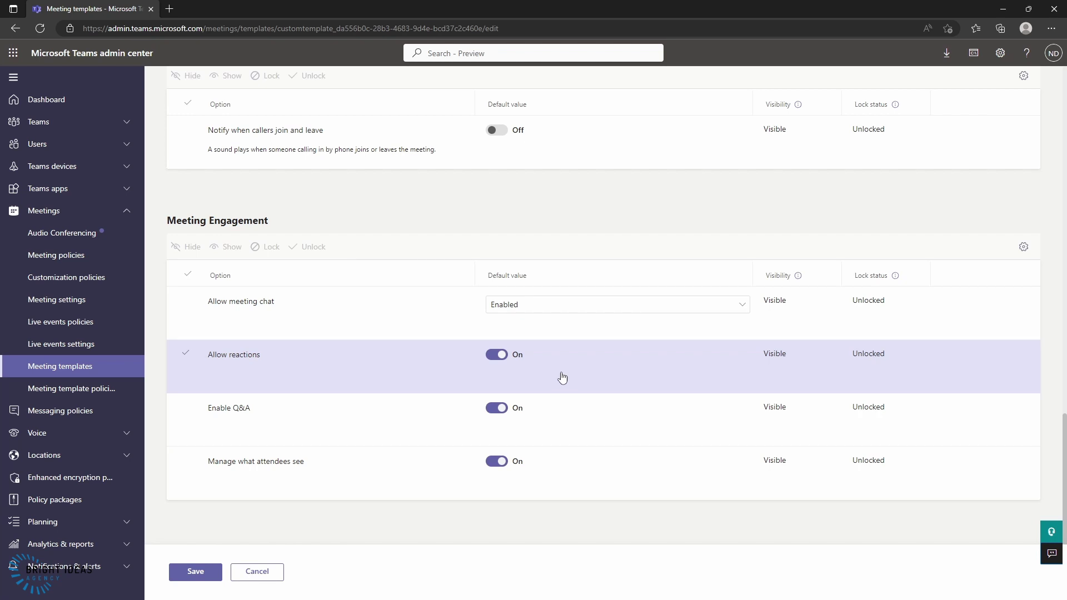
{"action": "scroll", "coordinate": [561, 367], "scroll_direction": "up", "scroll_amount": 8}
{"action": "scroll", "coordinate": [556, 346], "scroll_direction": "up", "scroll_amount": 9}
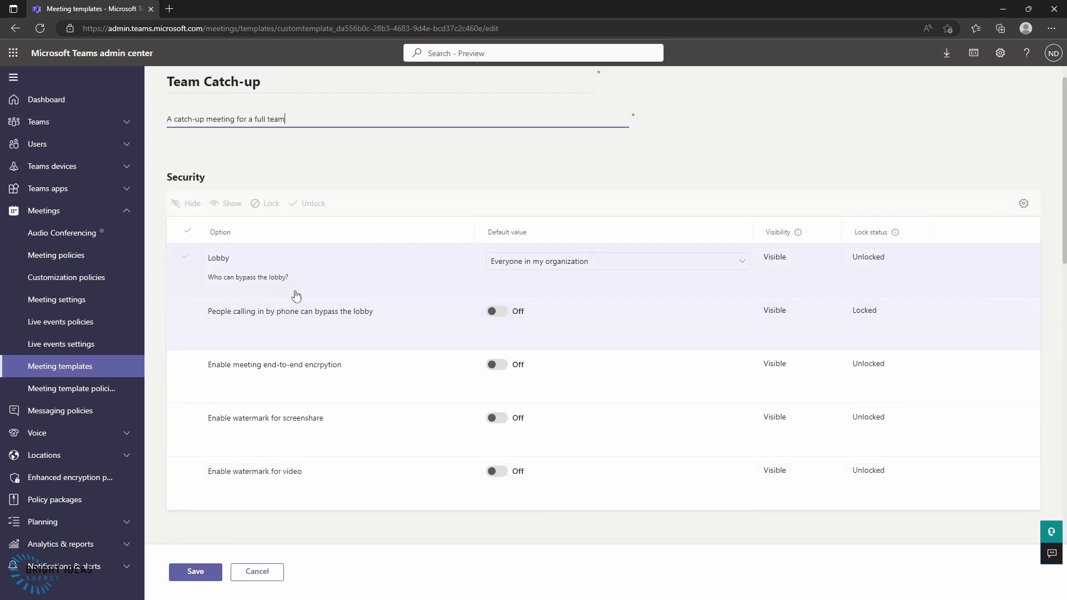
- Unlock 'People calling in by phone can bypass the lobby', then return to Meeting templates
{"action": "left_click", "coordinate": [293, 309]}
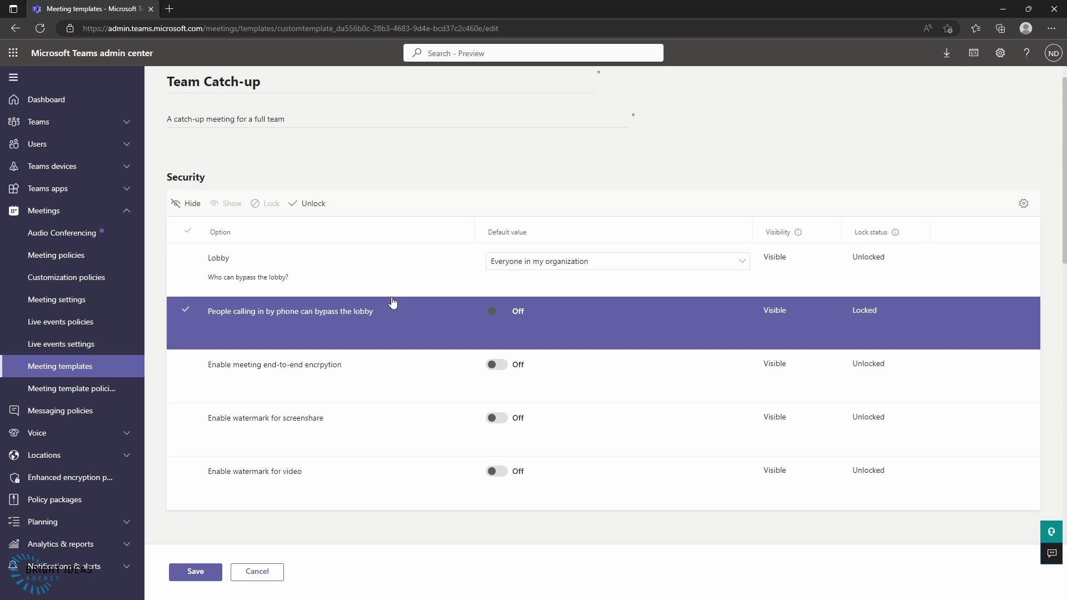
{"action": "left_click", "coordinate": [308, 204]}
{"action": "left_click", "coordinate": [572, 340]}
{"action": "scroll", "coordinate": [638, 361], "scroll_direction": "down", "scroll_amount": 4}
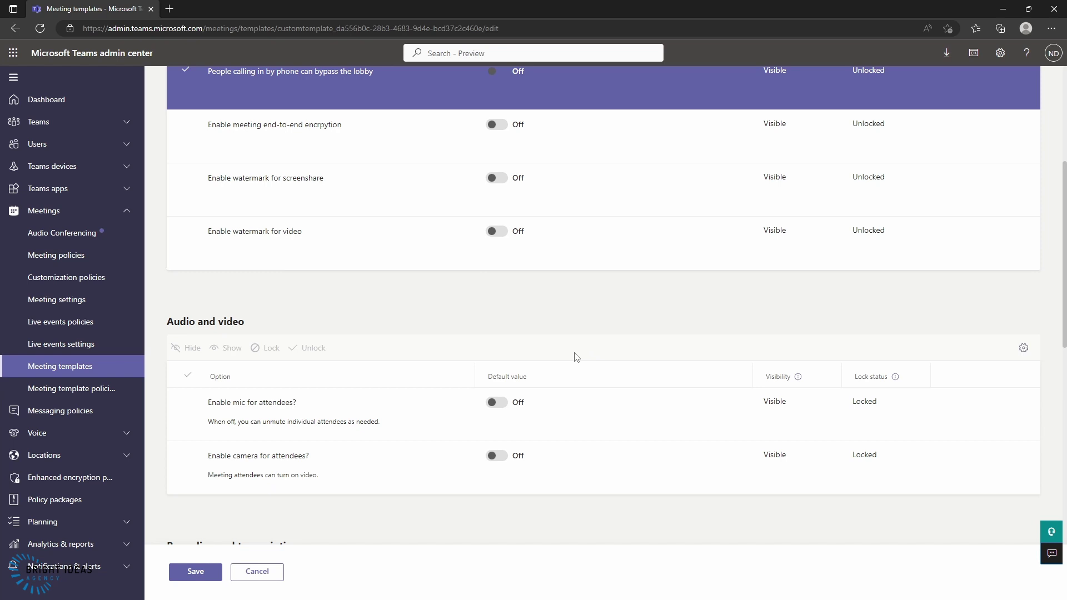
{"action": "scroll", "coordinate": [578, 356], "scroll_direction": "up", "scroll_amount": 3}
{"action": "scroll", "coordinate": [554, 338], "scroll_direction": "down", "scroll_amount": 6}
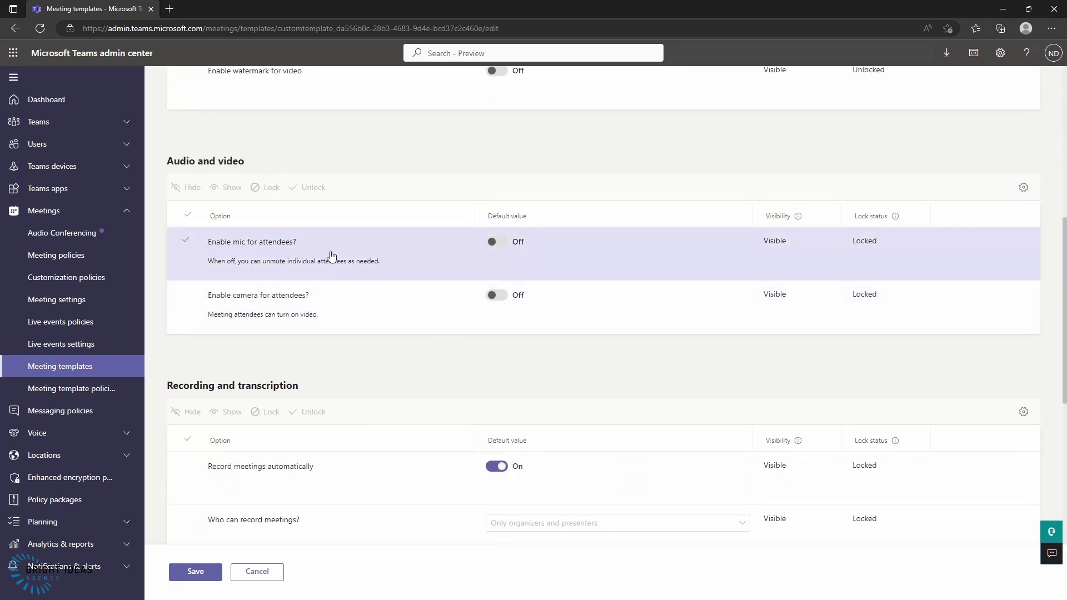
{"action": "scroll", "coordinate": [631, 362], "scroll_direction": "down", "scroll_amount": 3}
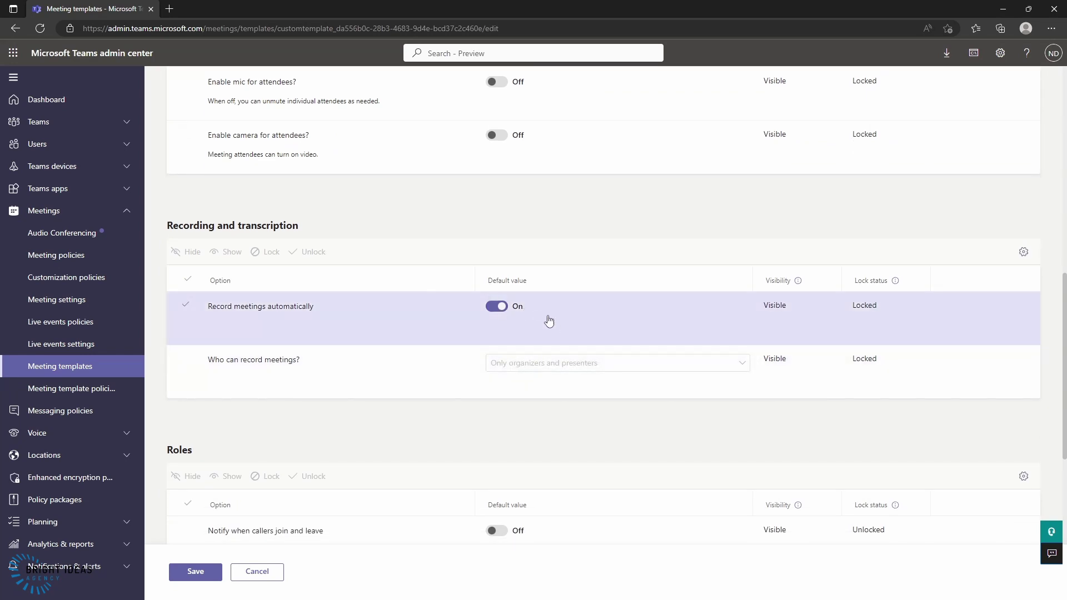
{"action": "scroll", "coordinate": [538, 274], "scroll_direction": "up", "scroll_amount": 2}
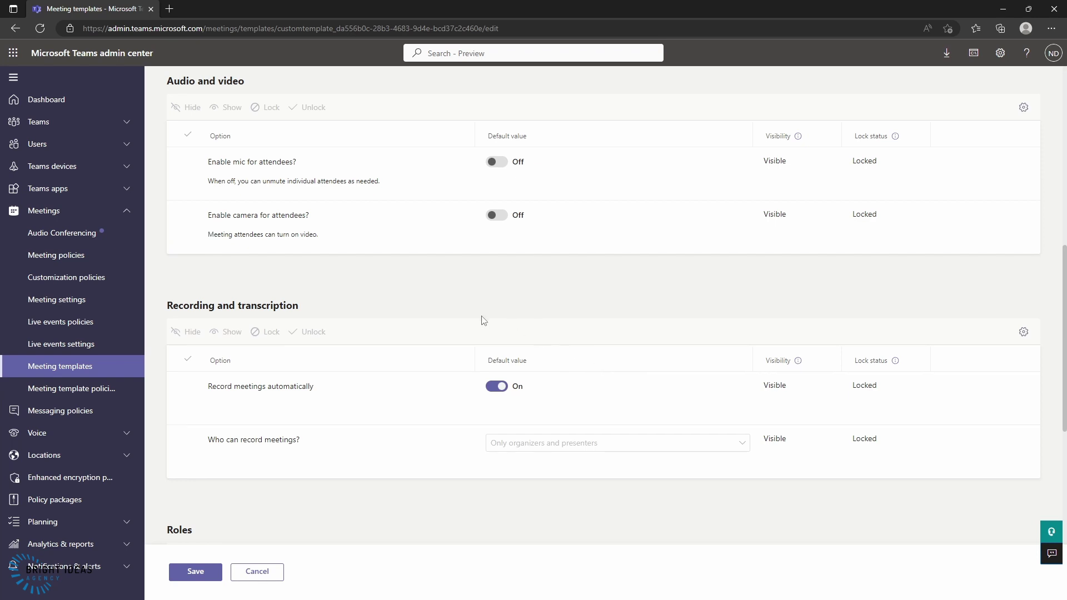
{"action": "left_click", "coordinate": [60, 367]}
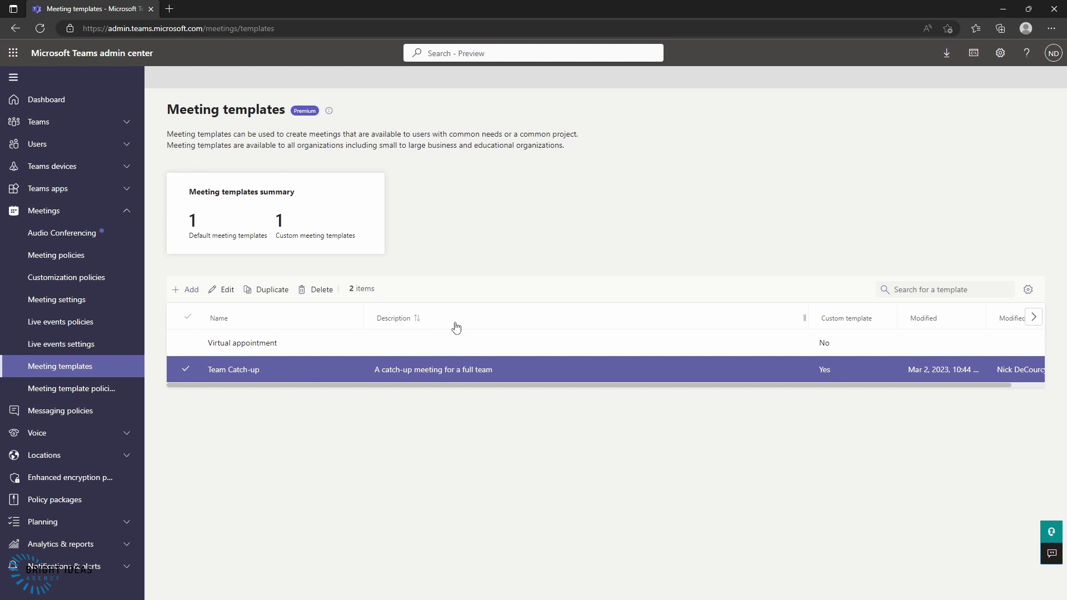
- Go to the Meeting template policies page
{"action": "left_click", "coordinate": [77, 390]}
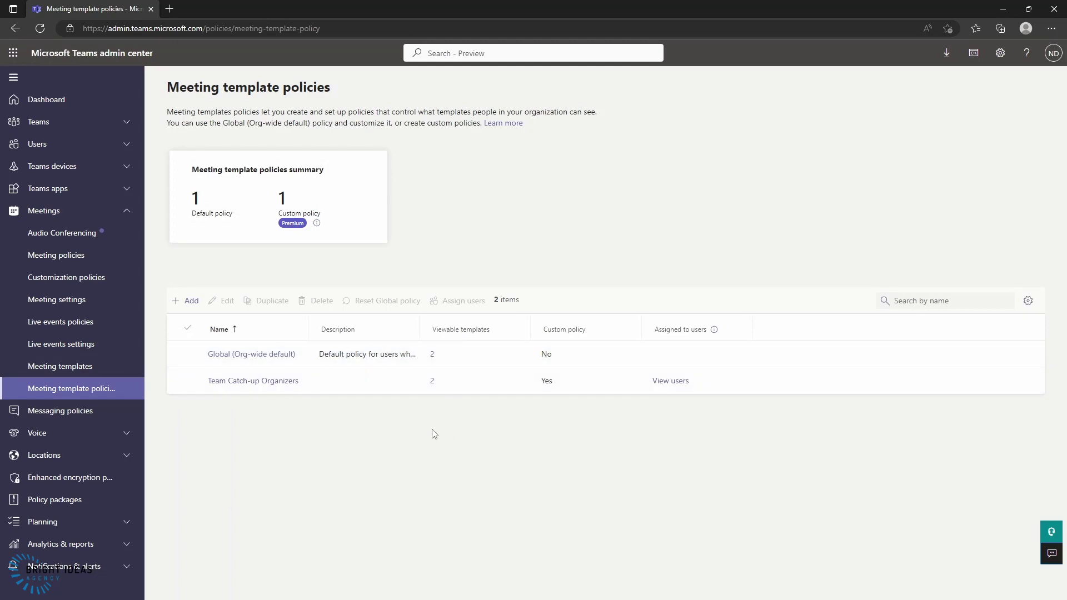
- Open Team Catch-up Organizers, leave it unchanged, and view the users assigned to it
{"action": "left_click", "coordinate": [262, 382]}
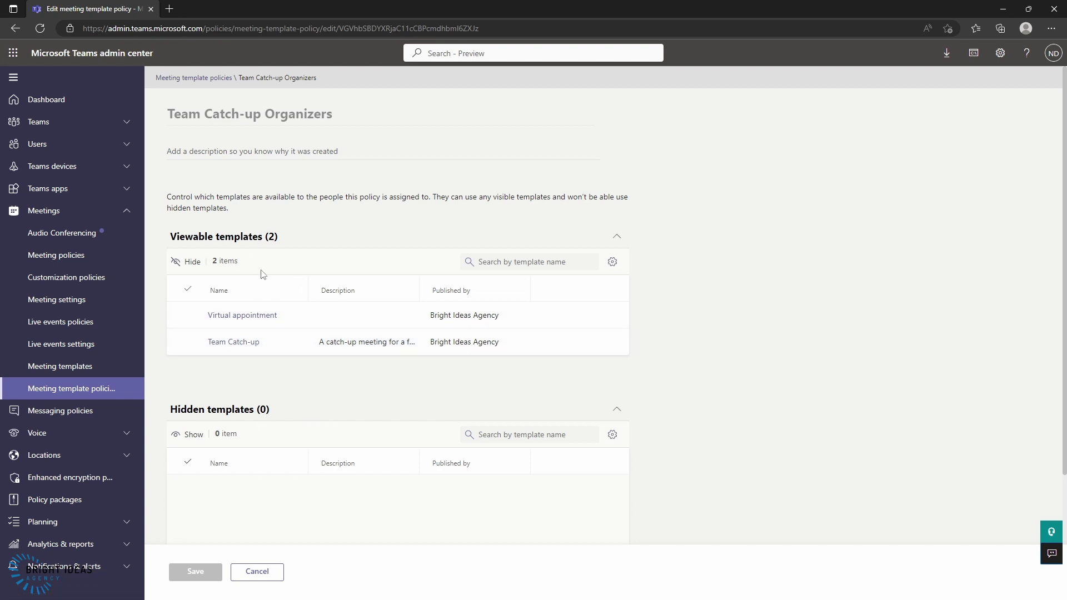
{"action": "left_click", "coordinate": [257, 576]}
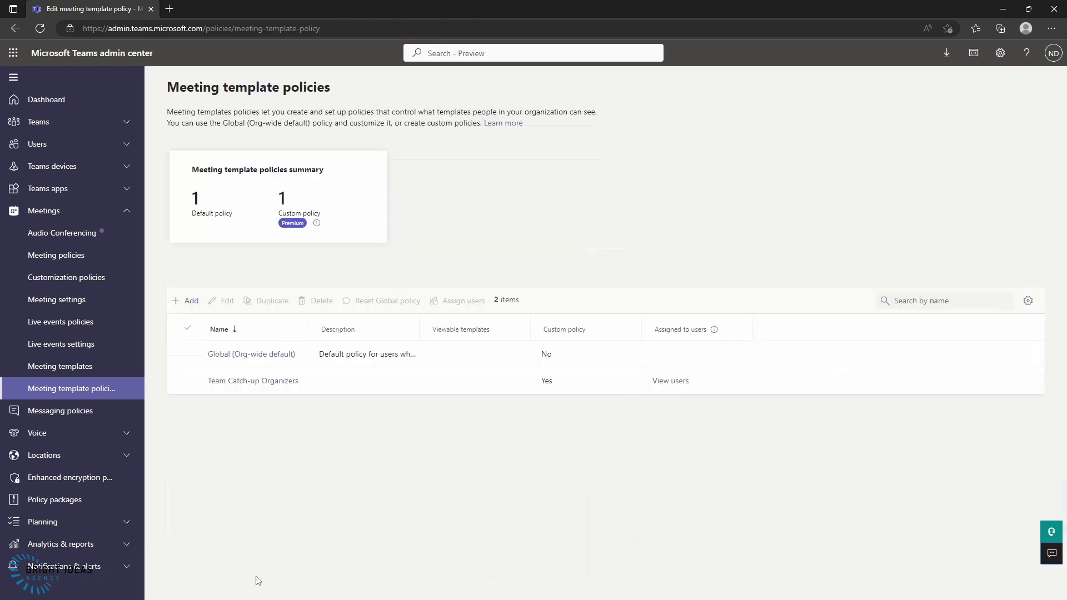
{"action": "left_click", "coordinate": [671, 382]}
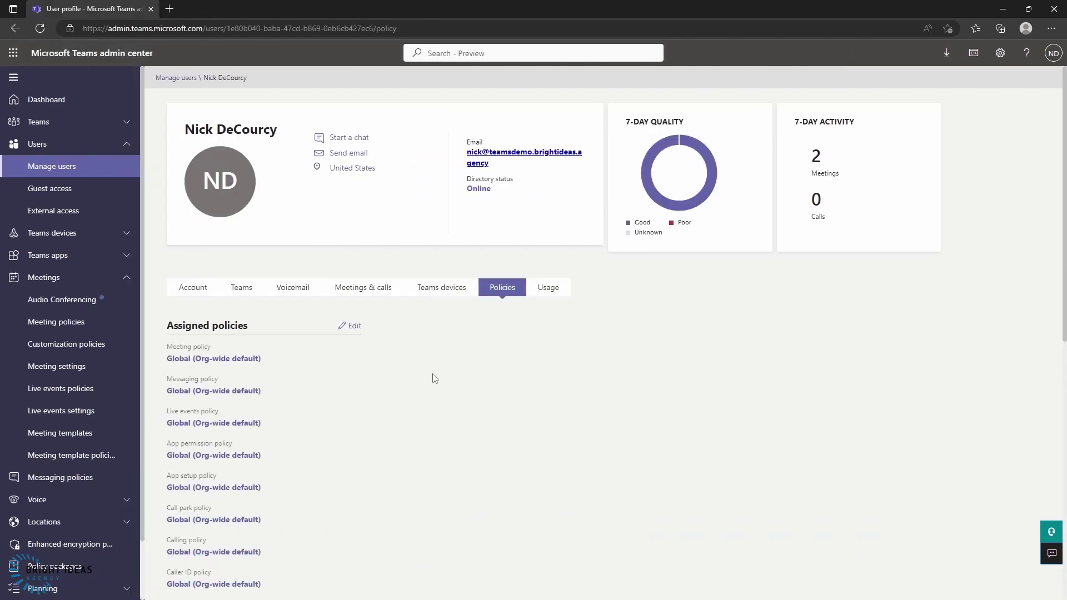
- Open the Edit panel for the user's assigned policies and review its contents
{"action": "scroll", "coordinate": [362, 401], "scroll_direction": "down", "scroll_amount": 2}
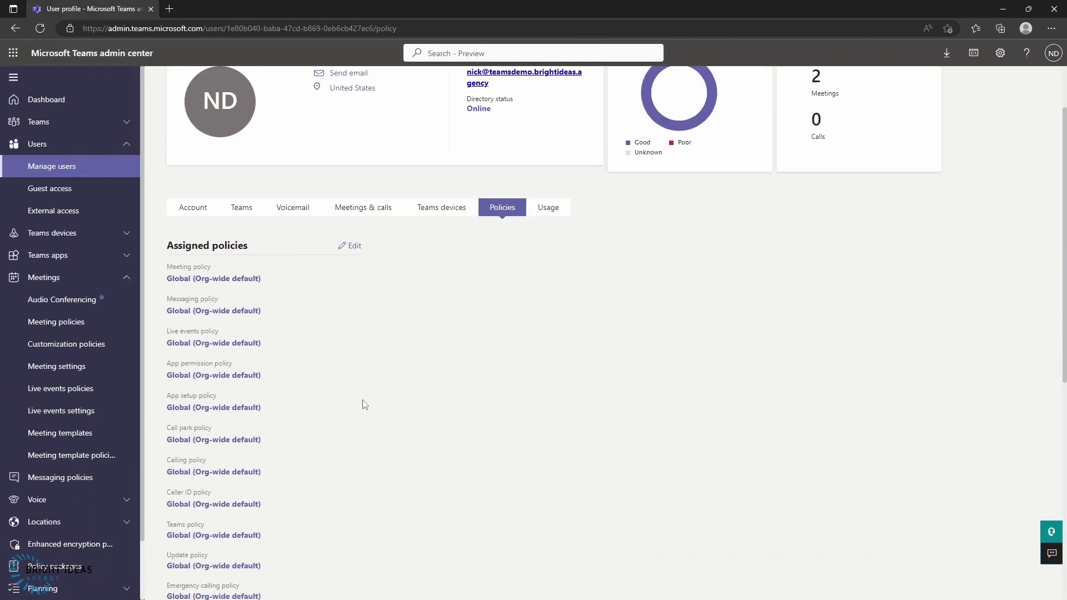
{"action": "left_click", "coordinate": [350, 247]}
{"action": "scroll", "coordinate": [792, 378], "scroll_direction": "down", "scroll_amount": 5}
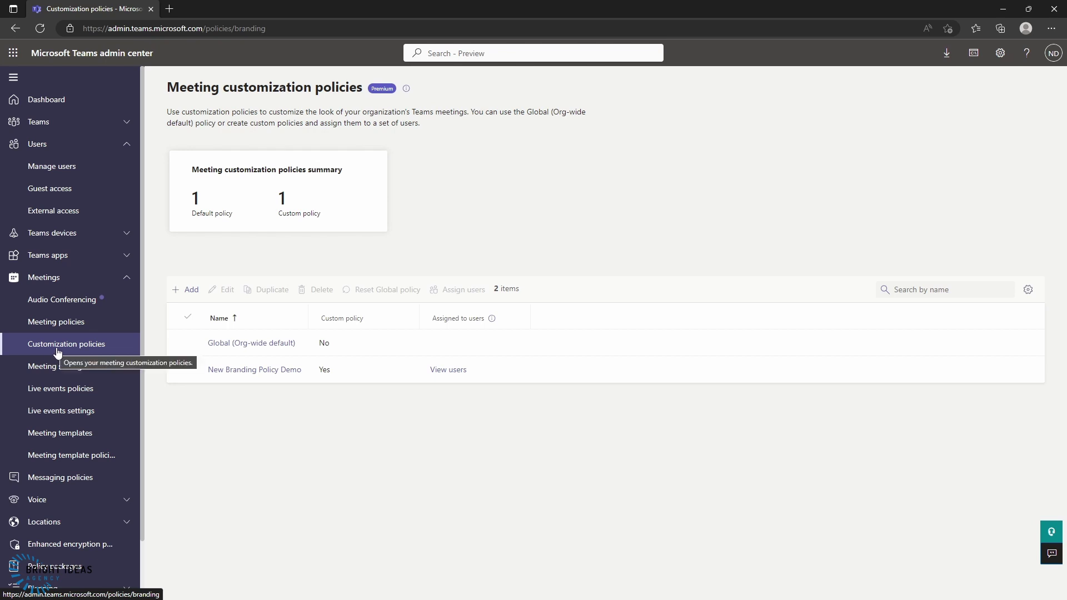
- Open New Branding Policy Demo and look over its Customize meeting images page
{"action": "left_click", "coordinate": [261, 370]}
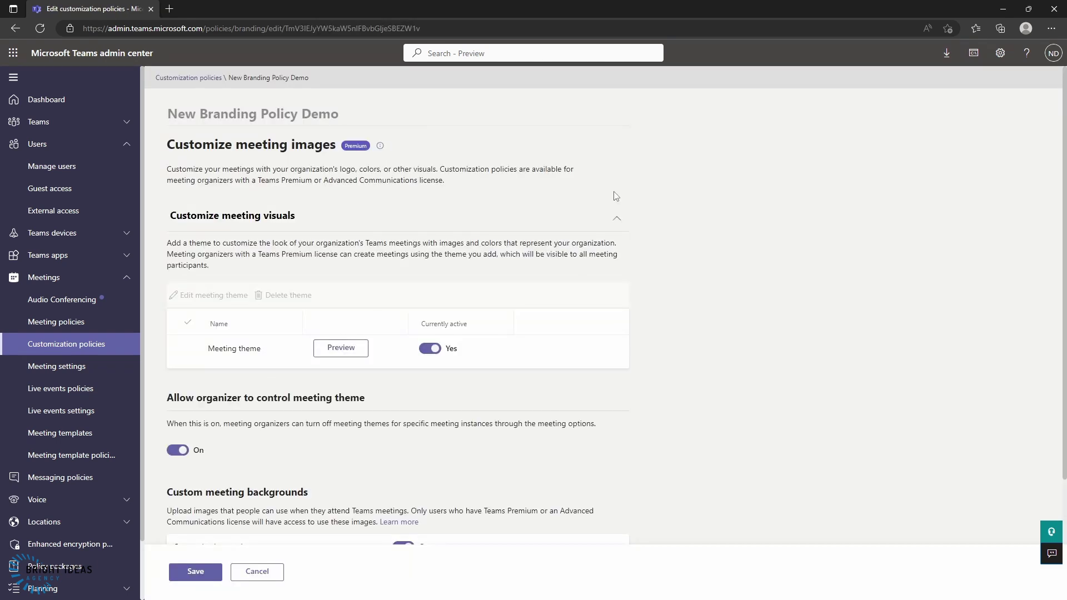
{"action": "scroll", "coordinate": [616, 196], "scroll_direction": "down", "scroll_amount": 2}
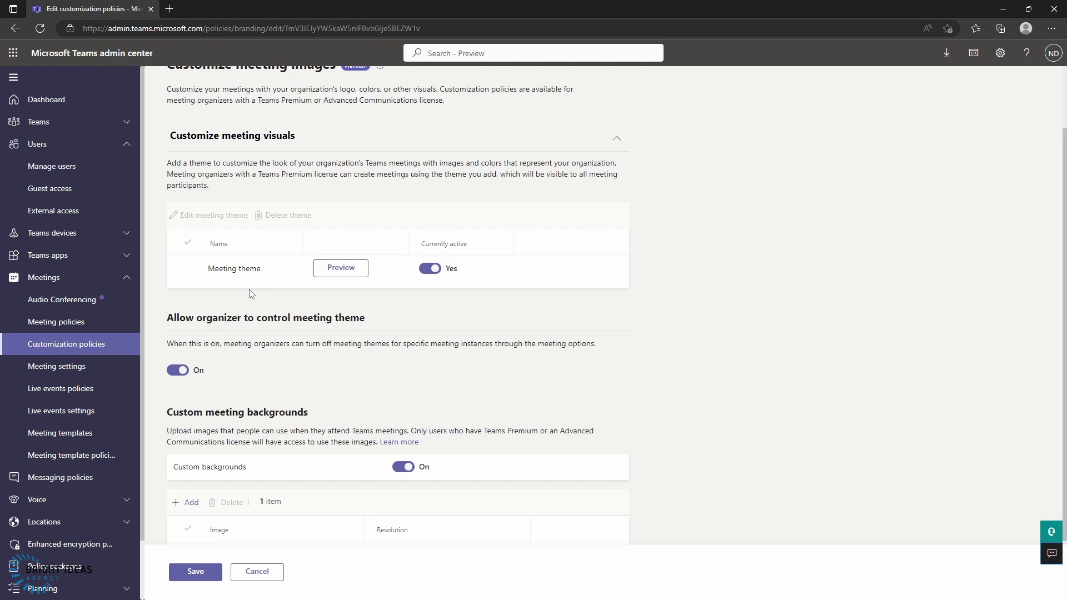
- Edit the Meeting theme, choose the first blue swatch (#0663b9) as its colour, and apply
{"action": "left_click", "coordinate": [186, 269]}
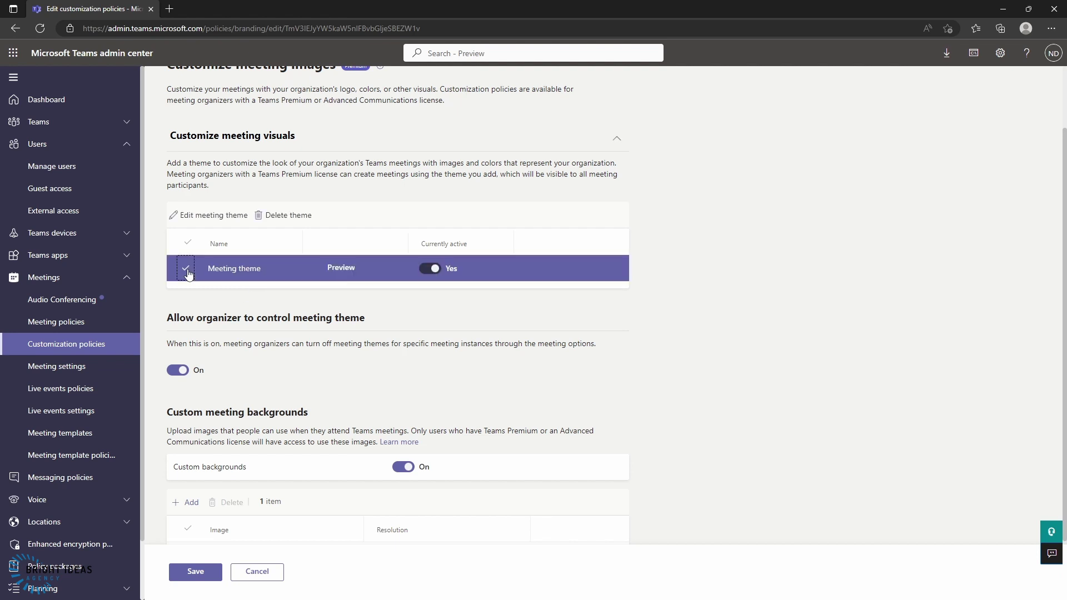
{"action": "left_click", "coordinate": [184, 216]}
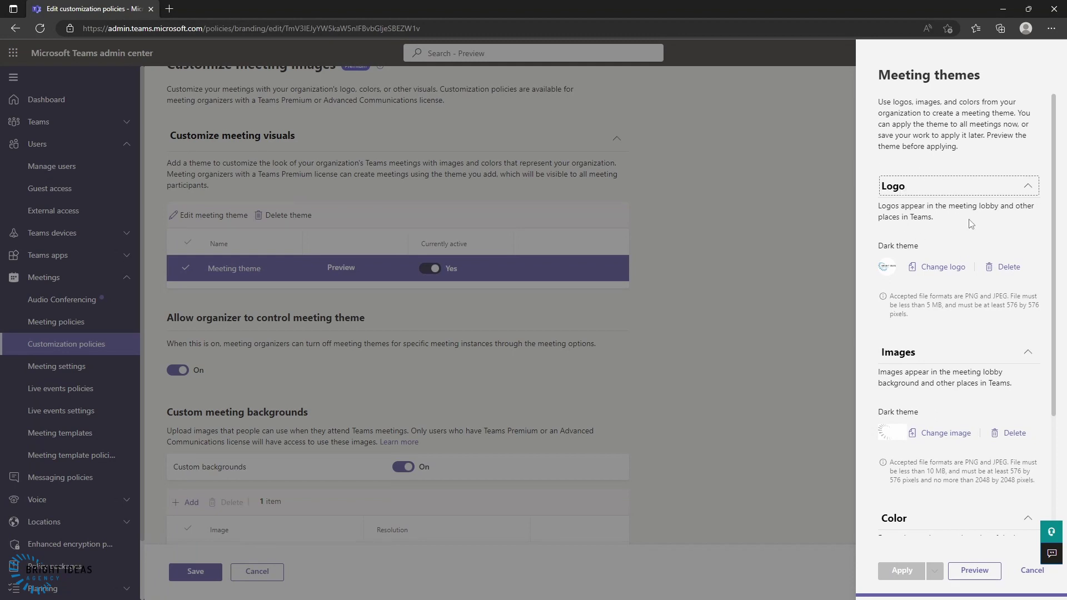
{"action": "scroll", "coordinate": [939, 297], "scroll_direction": "down", "scroll_amount": 1}
{"action": "scroll", "coordinate": [939, 300], "scroll_direction": "down", "scroll_amount": 3}
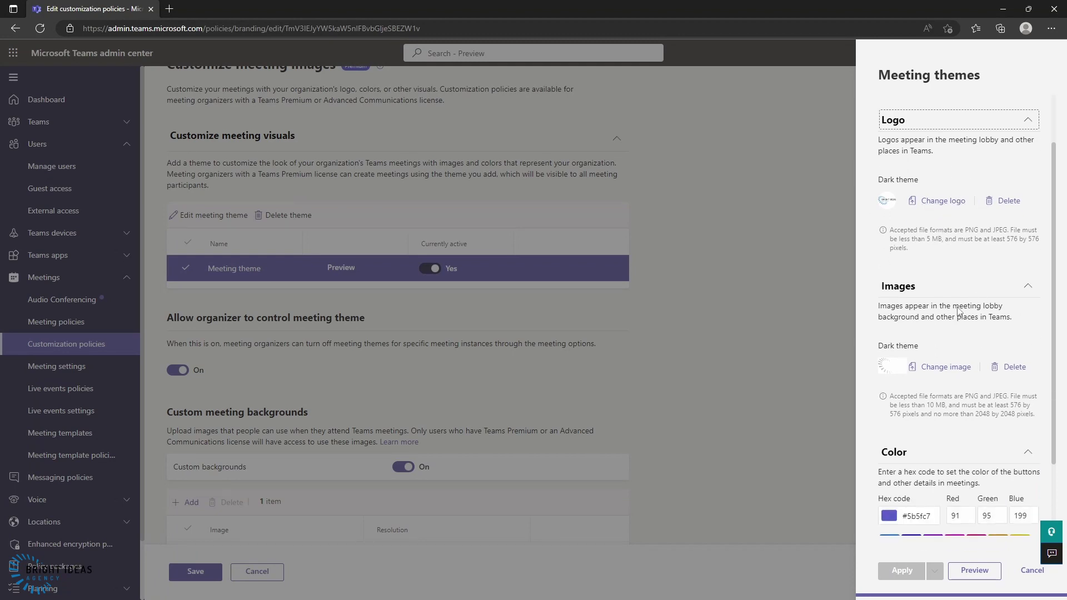
{"action": "scroll", "coordinate": [925, 329], "scroll_direction": "down", "scroll_amount": 3}
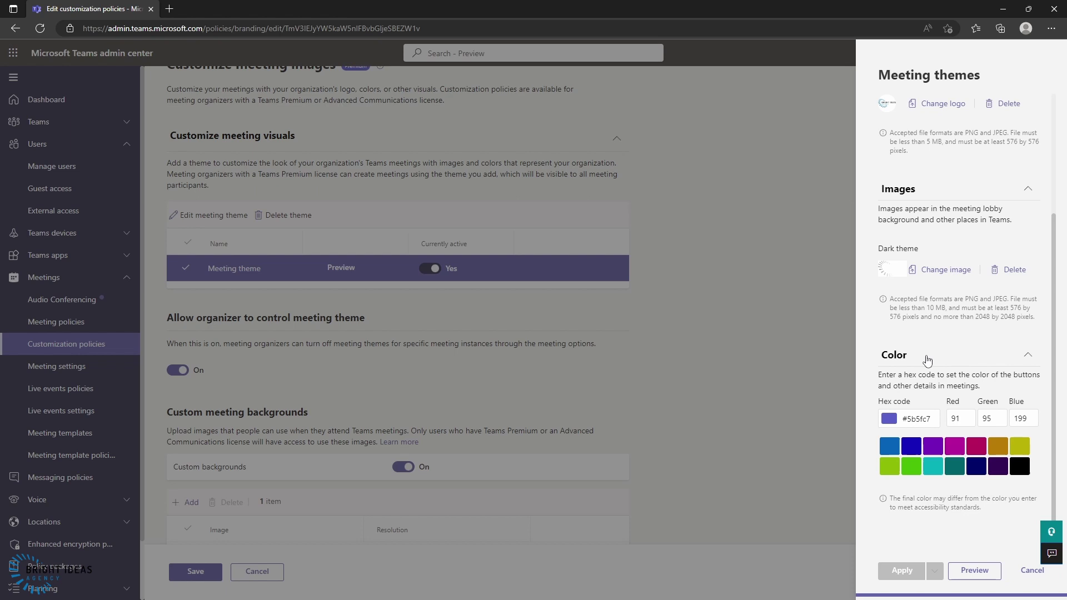
{"action": "left_click", "coordinate": [895, 448]}
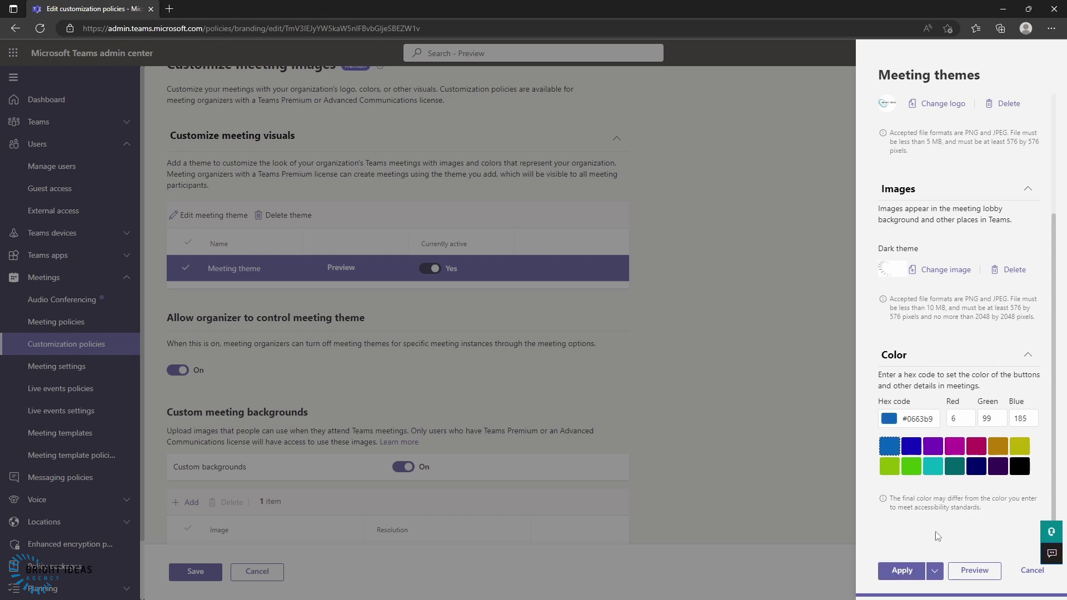
{"action": "left_click", "coordinate": [914, 574]}
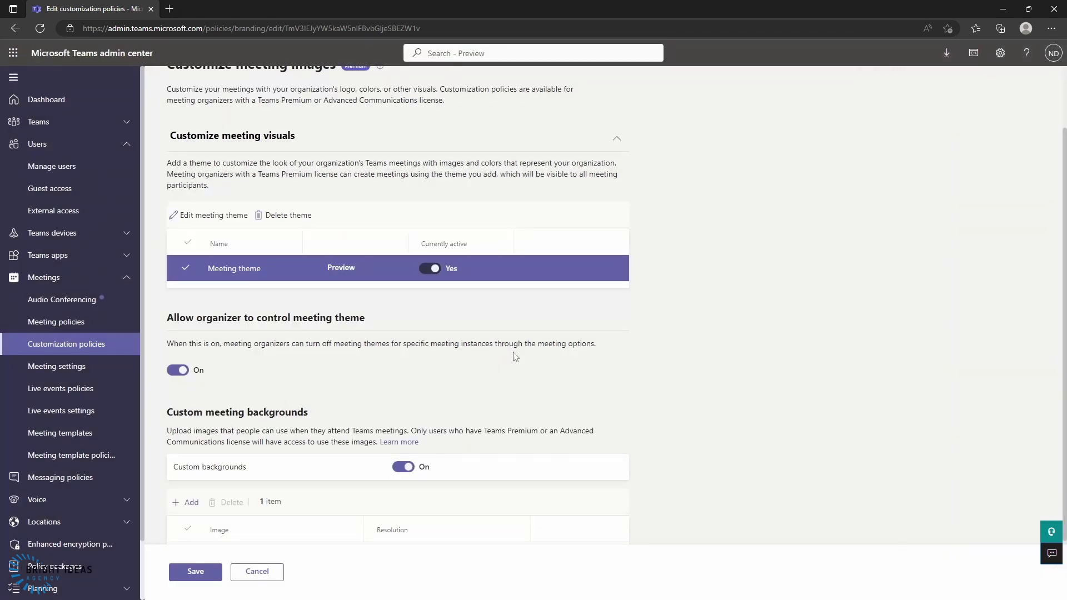
- Preview the updated meeting theme's Desktop mock-up, then close the preview
{"action": "left_click", "coordinate": [336, 269]}
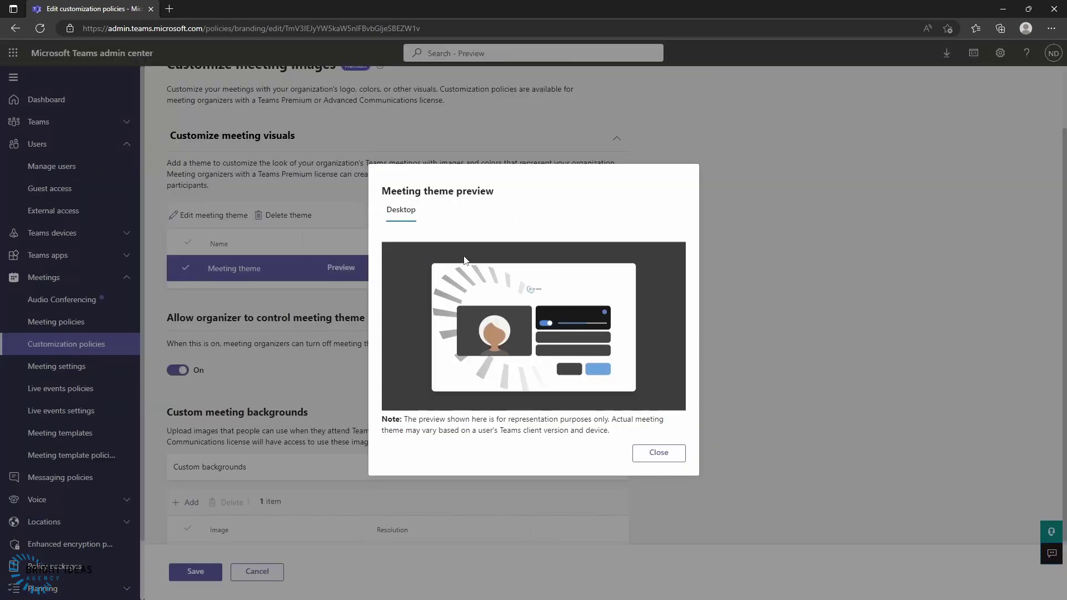
{"action": "left_click", "coordinate": [659, 453]}
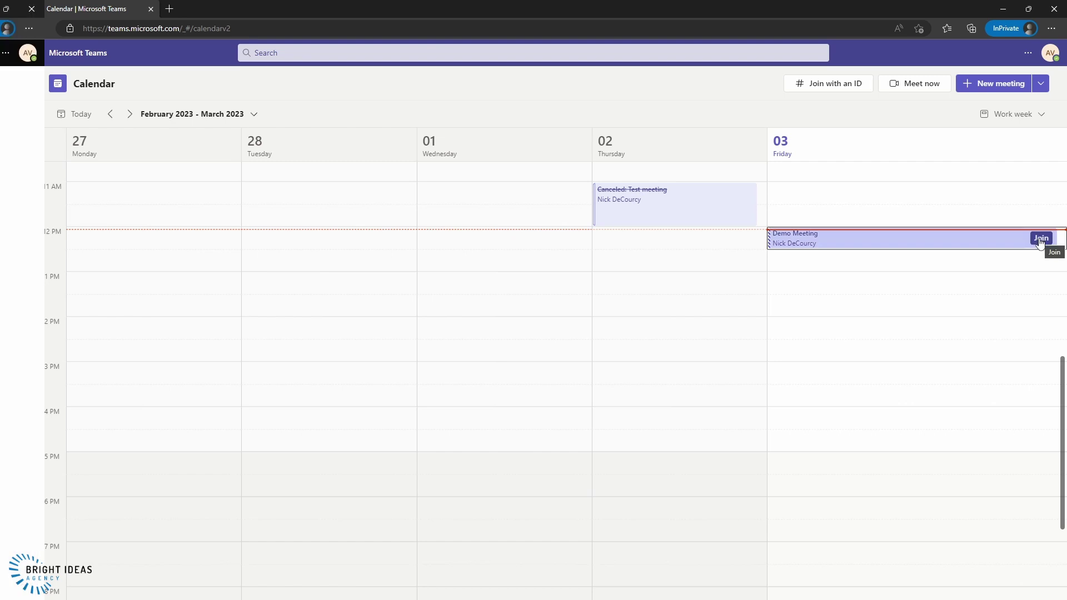
- Join the Demo Meeting from the calendar, passing its branded pre-join screen with computer audio
{"action": "left_click", "coordinate": [1041, 239]}
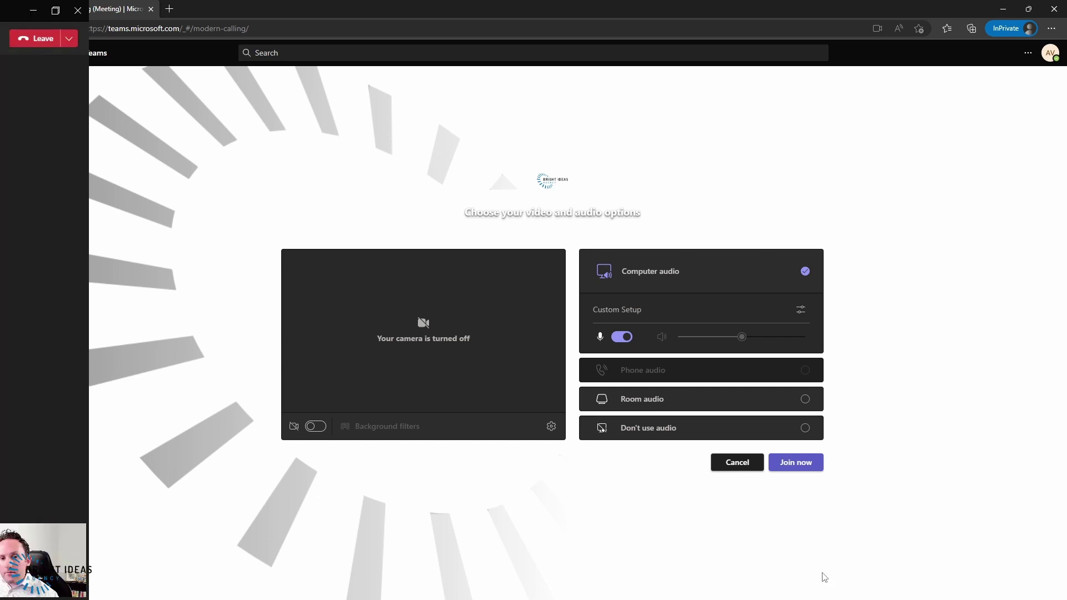
{"action": "left_click", "coordinate": [789, 472]}
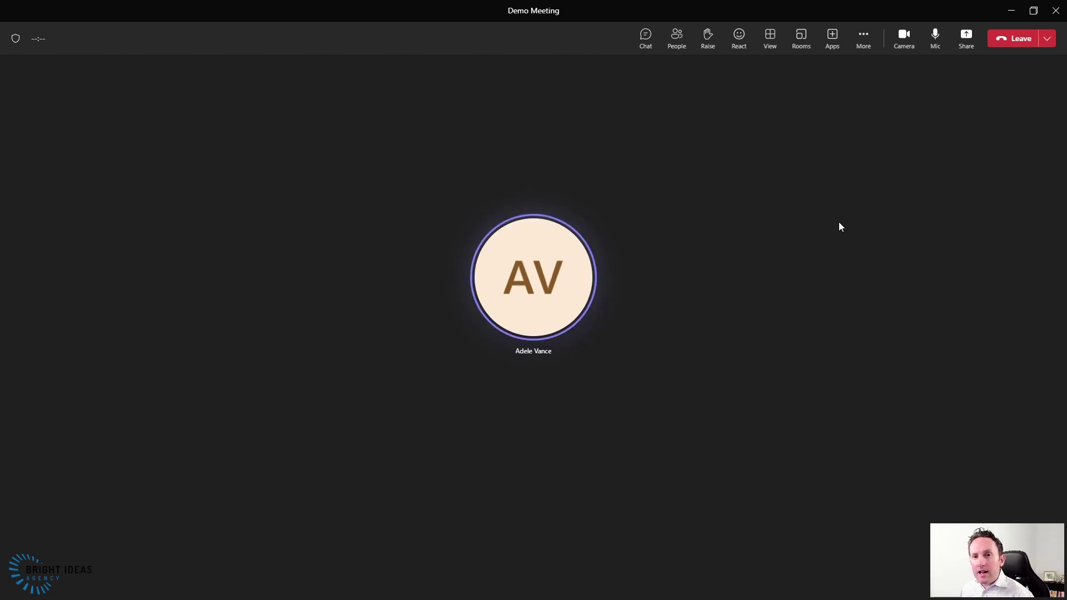
- Apply the dark virtual background, then reopen Background effects and browse the available backgrounds
{"action": "left_click", "coordinate": [865, 44]}
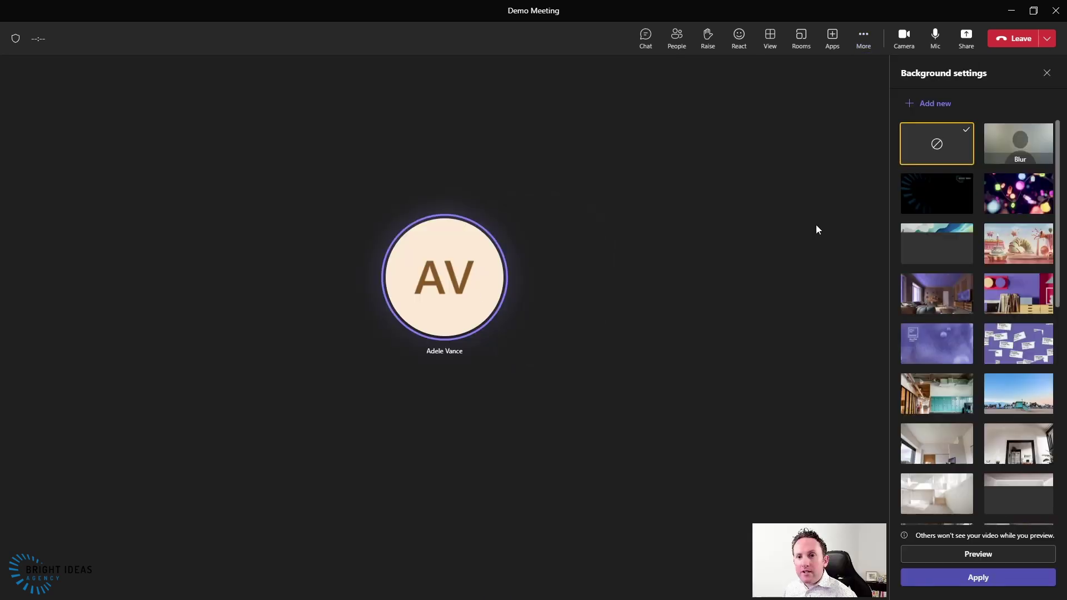
{"action": "left_click", "coordinate": [945, 197]}
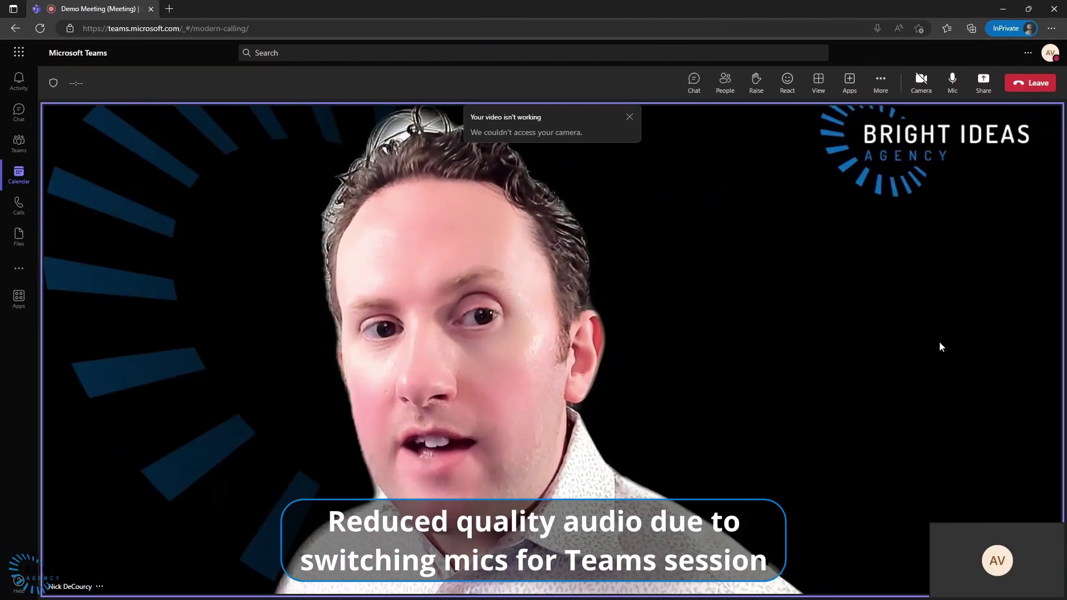
{"action": "left_click", "coordinate": [881, 82]}
{"action": "left_click", "coordinate": [901, 167]}
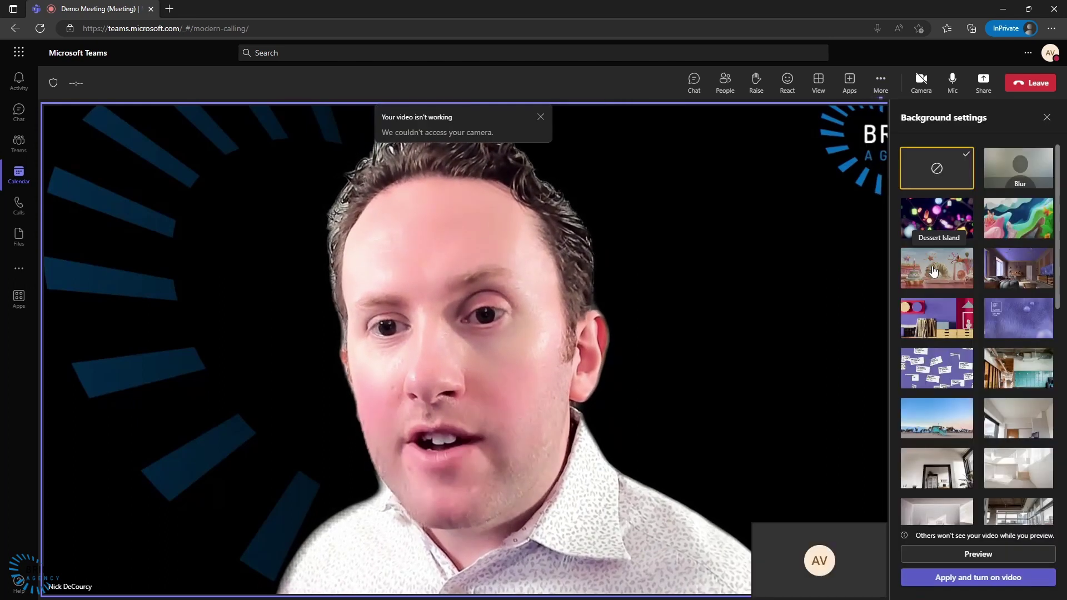
{"action": "scroll", "coordinate": [986, 375], "scroll_direction": "down", "scroll_amount": 10}
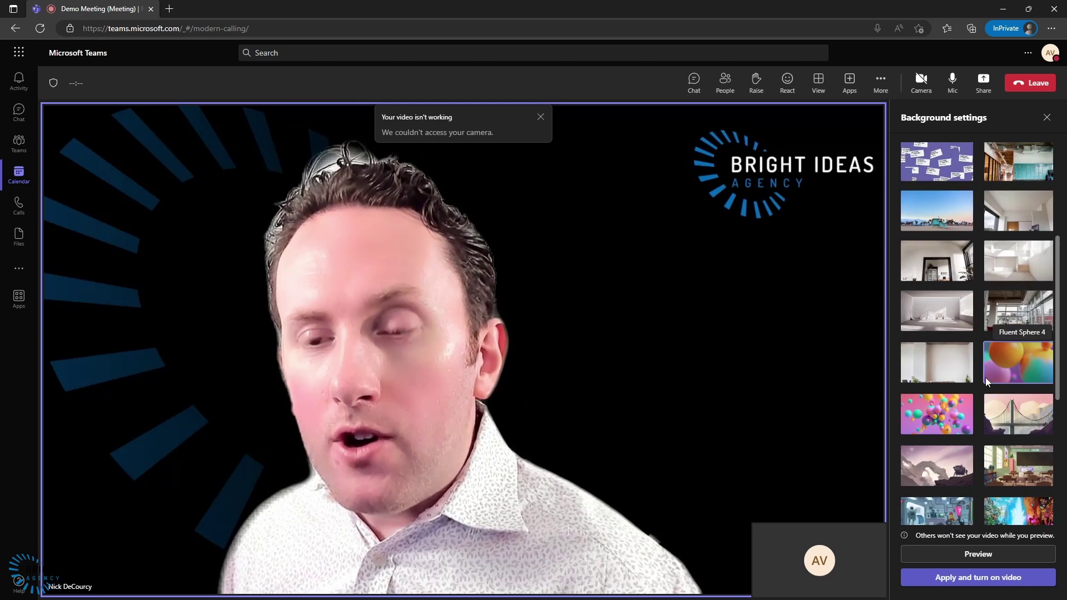
{"action": "scroll", "coordinate": [986, 384], "scroll_direction": "up", "scroll_amount": 10}
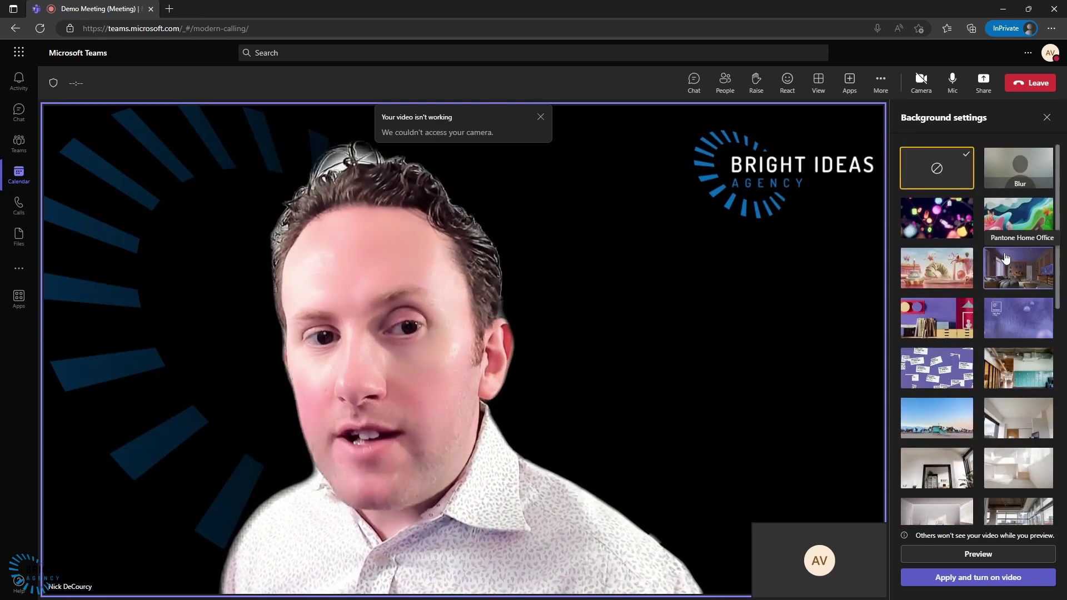